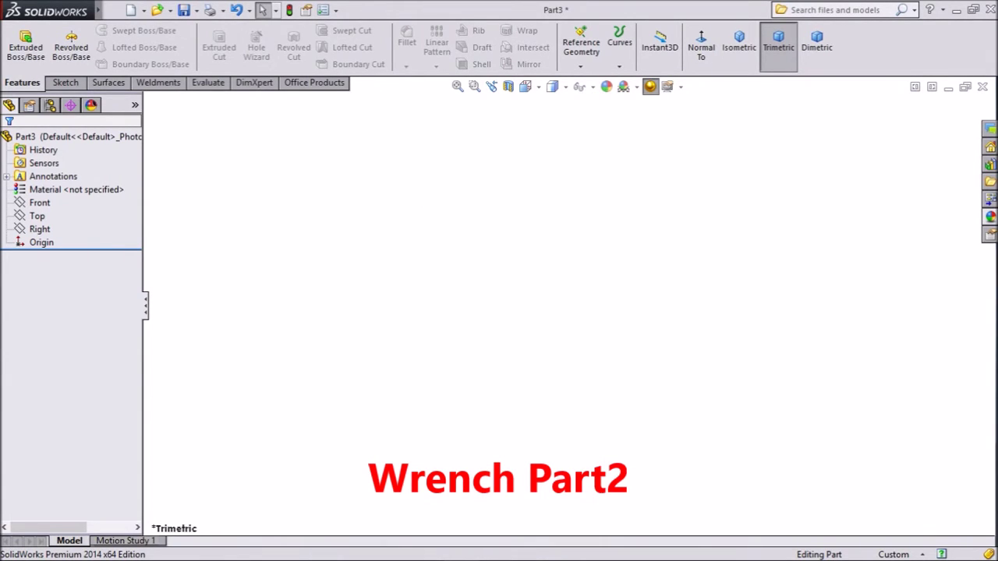
Start a new sketch on the Front plane of the empty part
left_click(39, 202)
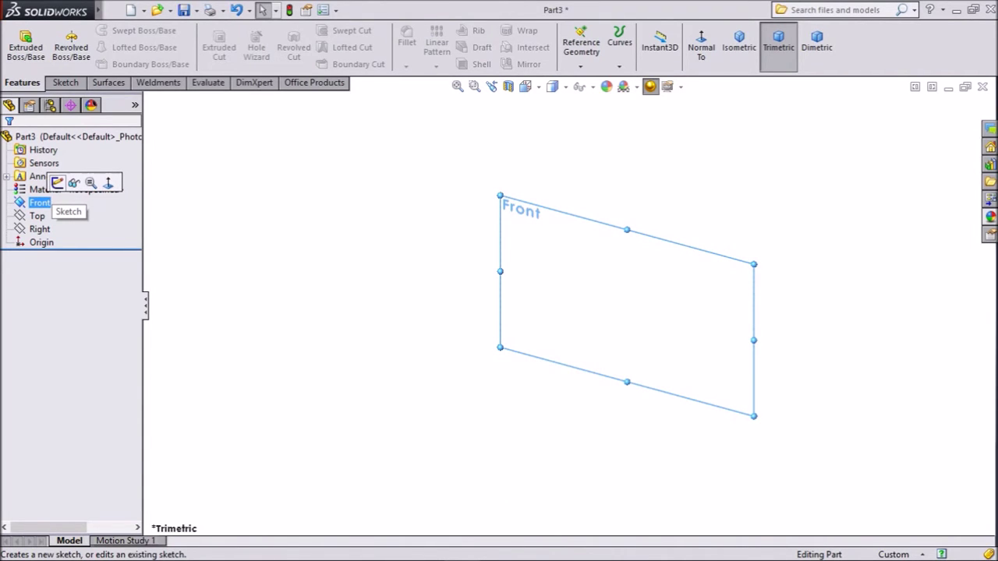
left_click(57, 184)
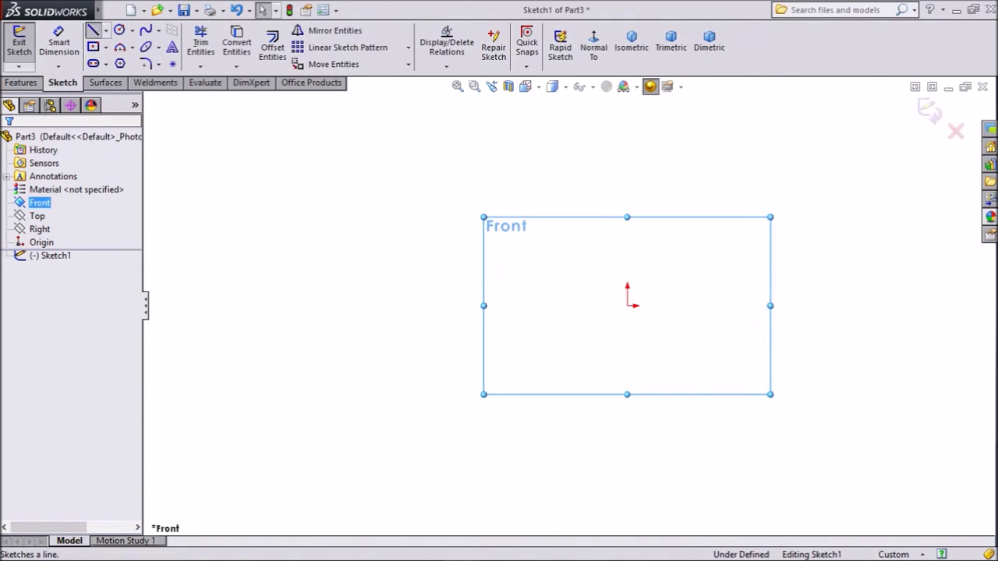
Draw a three-segment line chain from the origin: horizontal left, long slant up-left, short down-left
left_click(93, 30)
left_click(628, 305)
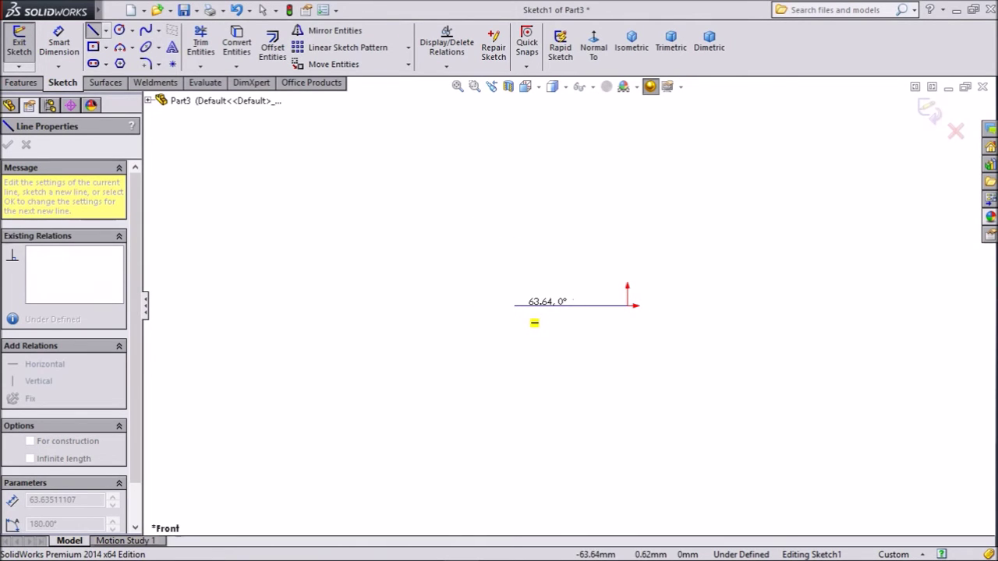
left_click(514, 304)
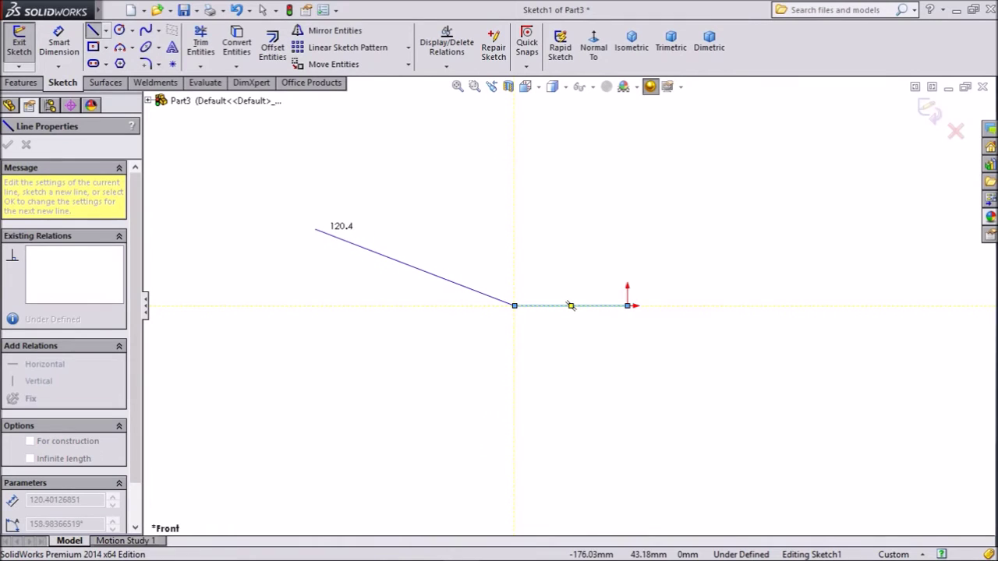
left_click(315, 230)
left_click(245, 261)
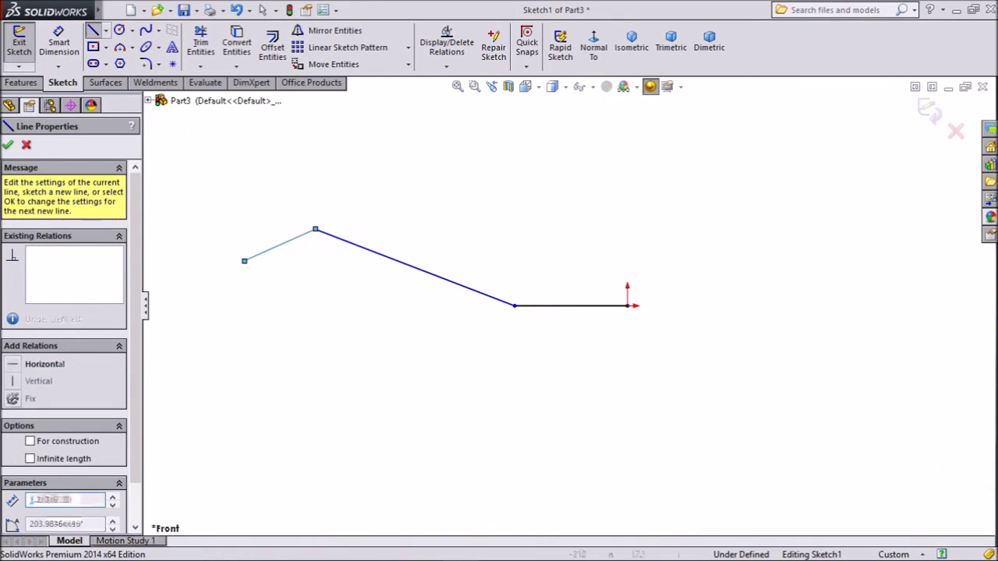
right_click(279, 246)
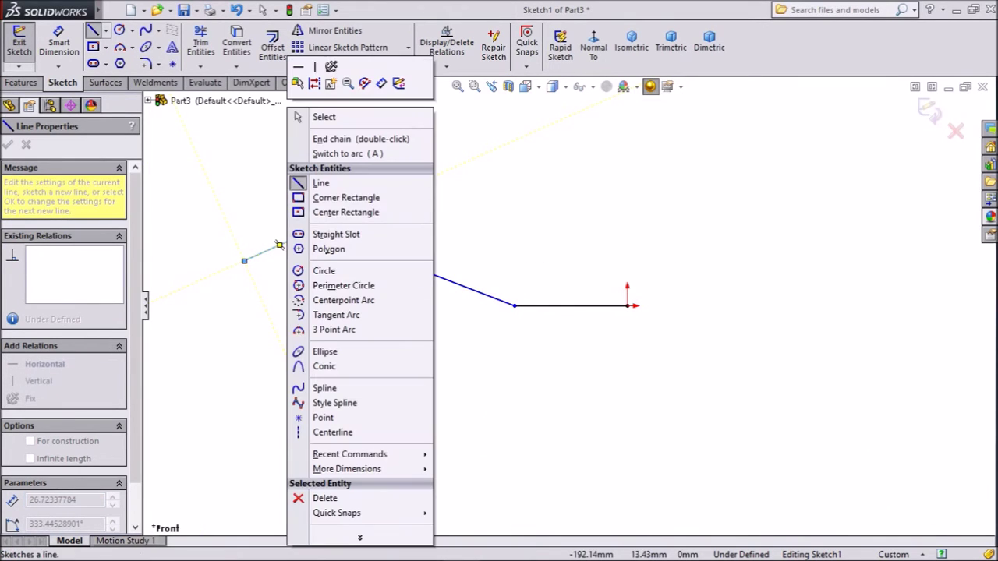
left_click(324, 117)
scroll(343, 208, "down", 1)
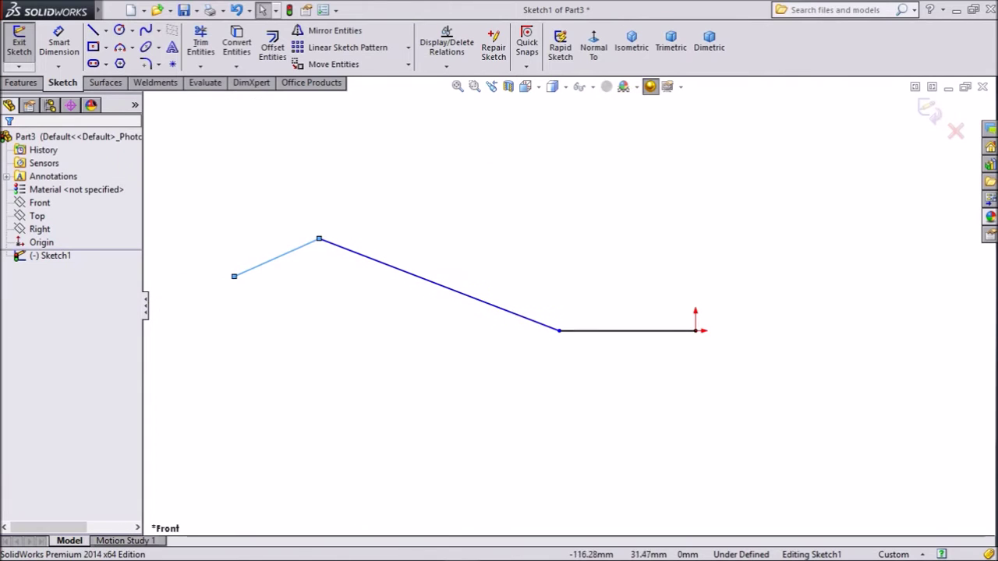
scroll(343, 209, "down", 1)
Dimension the horizontal segment to 6 and the slanted segment's horizontal span to 30
left_click(59, 42)
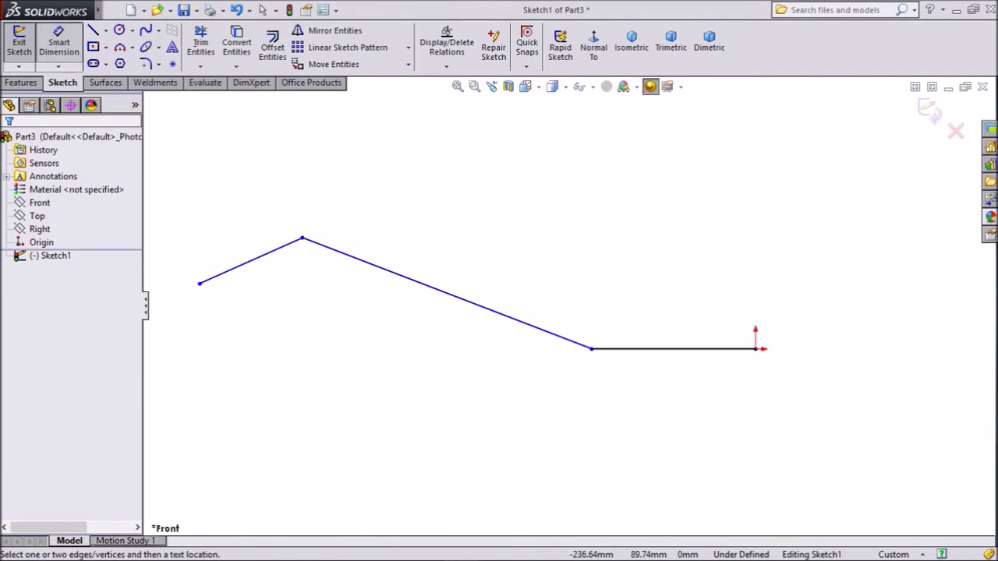
left_click(671, 349)
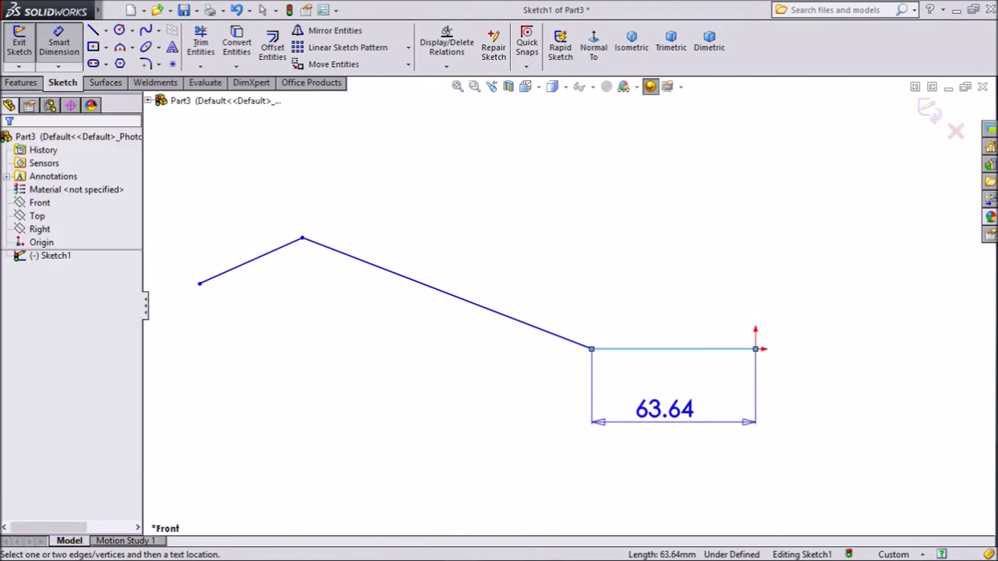
left_click(659, 412)
type("6")
key("Return")
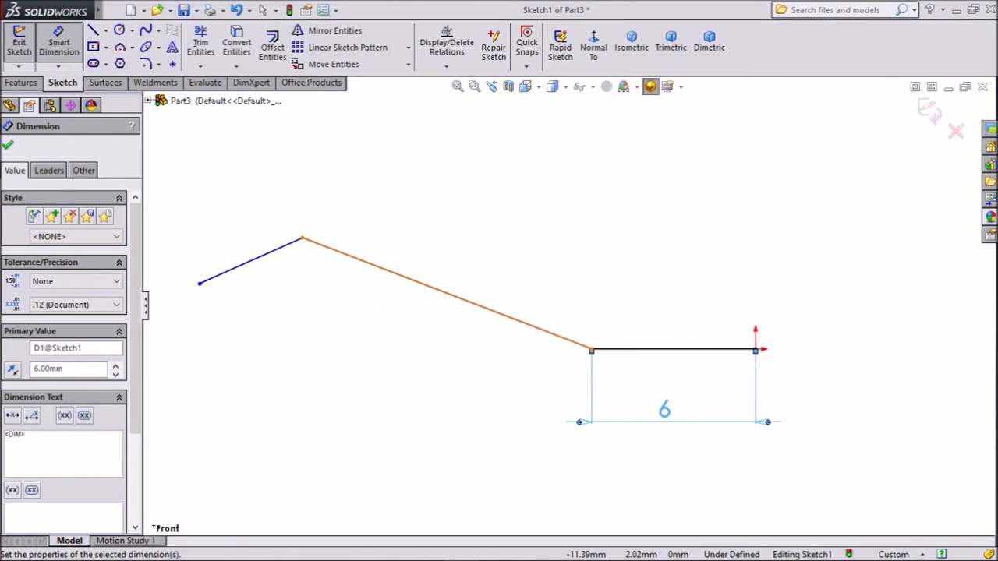
left_click(444, 292)
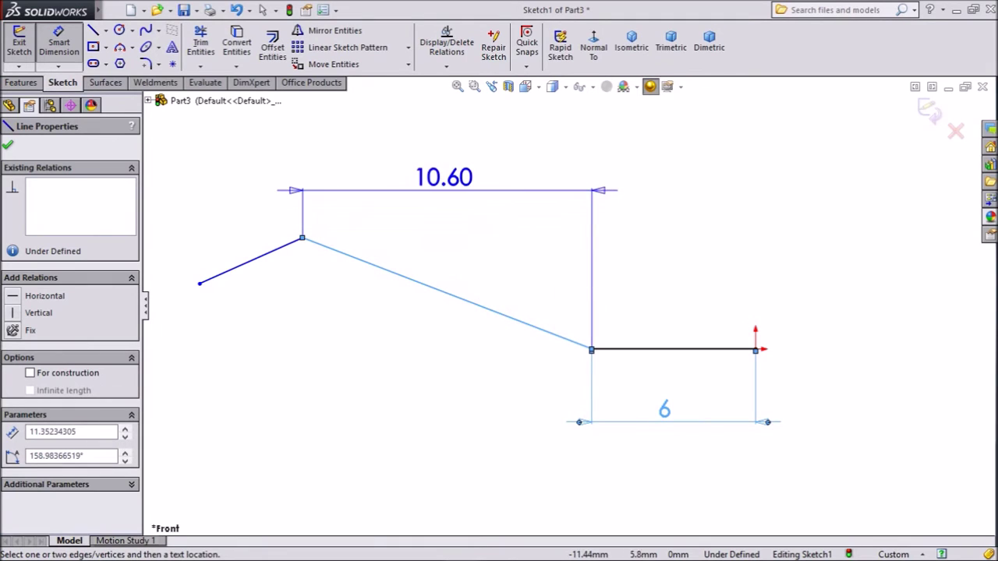
left_click(445, 177)
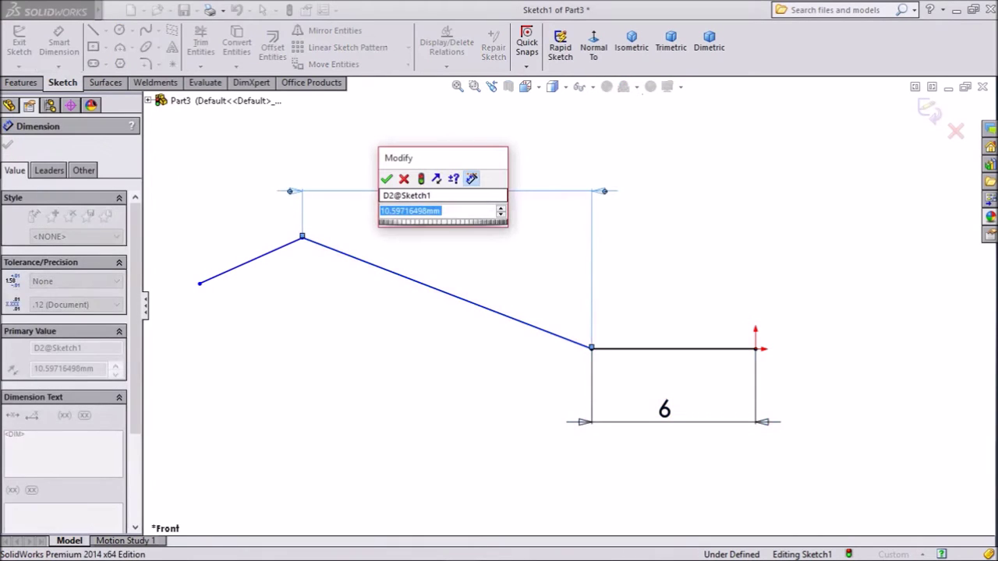
type("30")
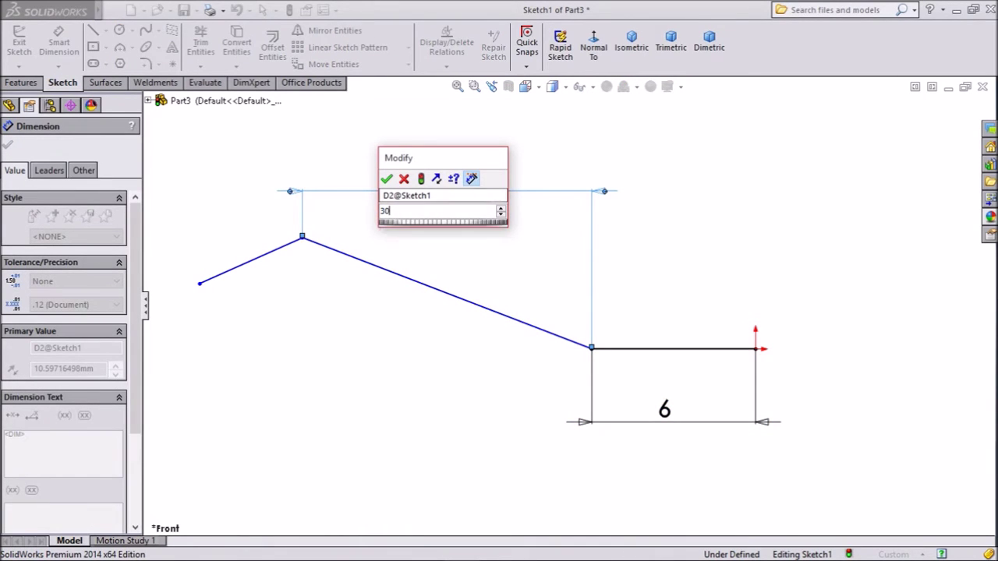
key("Return")
Dimension the short left segment to 5 and the bend angle to 152°
scroll(568, 306, "up", 3)
scroll(566, 294, "up", 1)
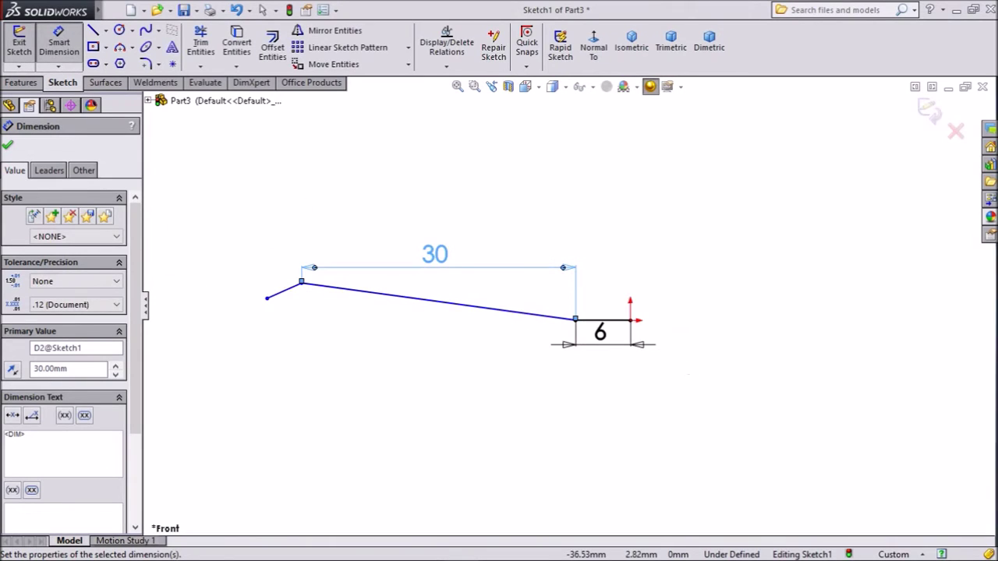
scroll(230, 284, "down", 3)
left_click(343, 288)
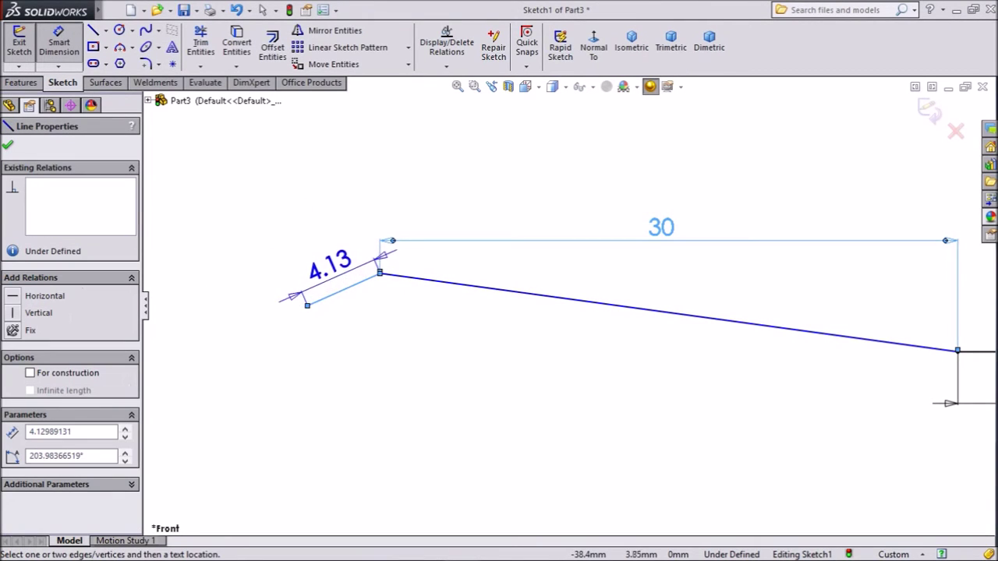
left_click(327, 265)
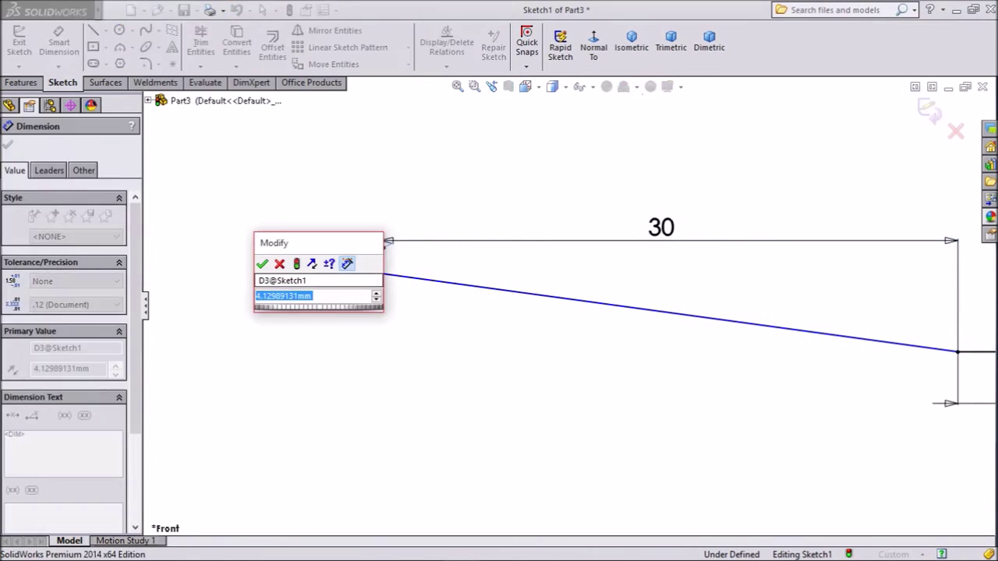
type("5")
key("Return")
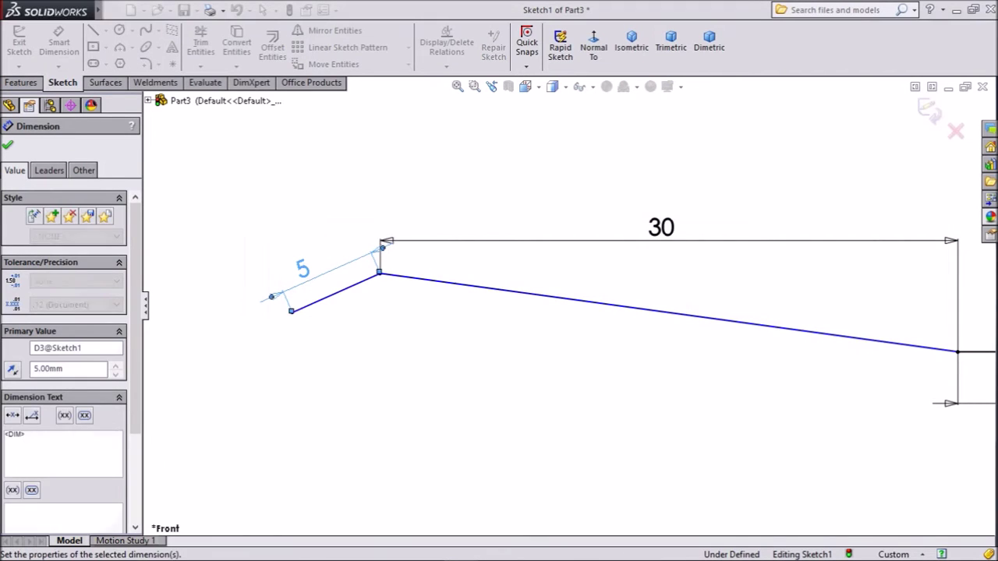
left_click(405, 276)
left_click(327, 295)
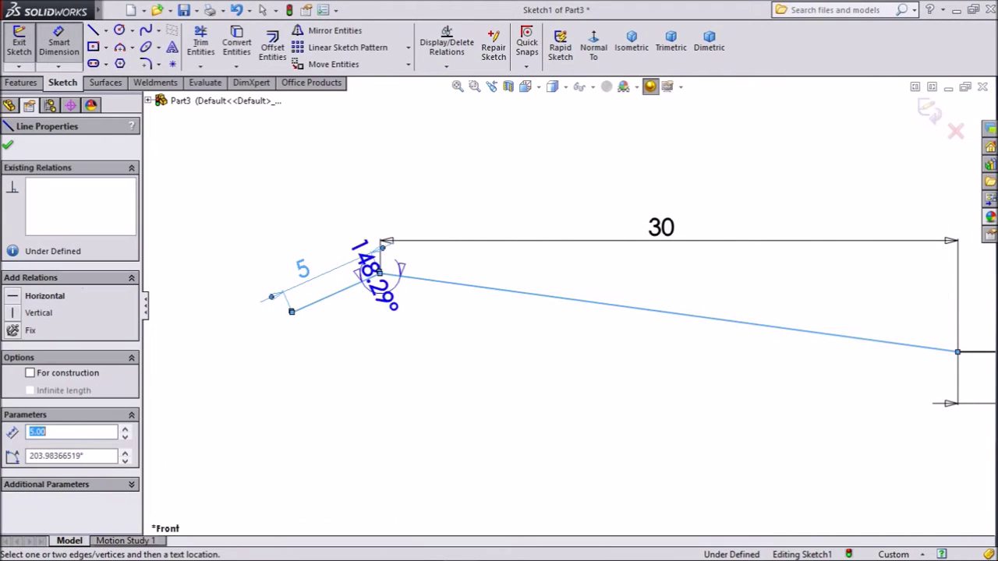
left_click(379, 335)
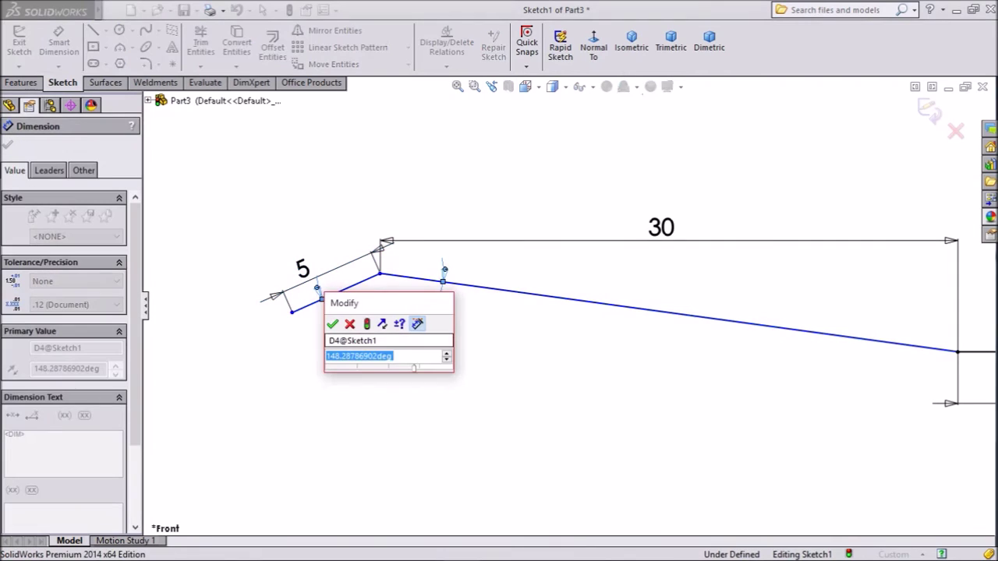
type("152")
key("Return")
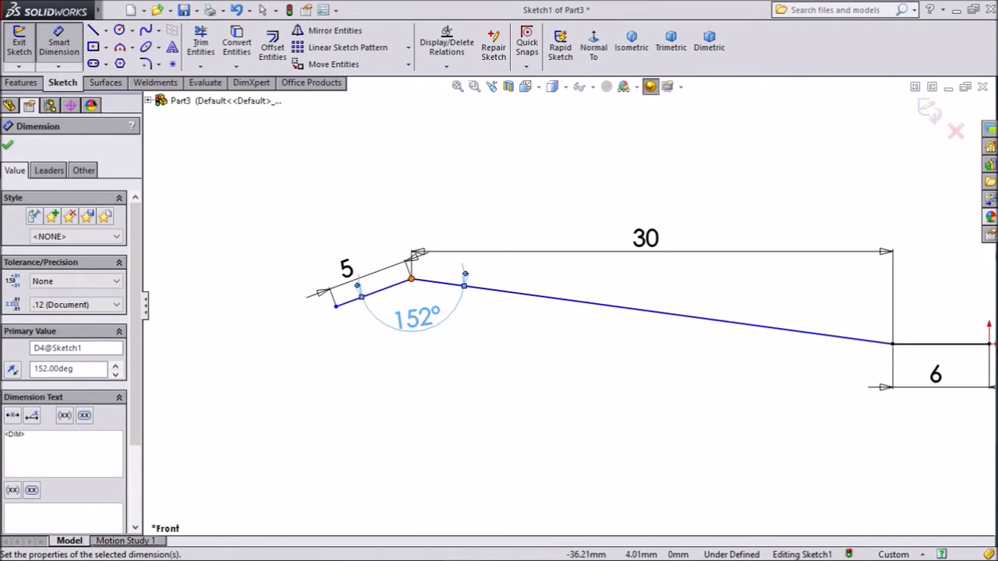
Add a 2 mm vertical offset dimension at the bend vertex to fully define the sketch
left_click(411, 278)
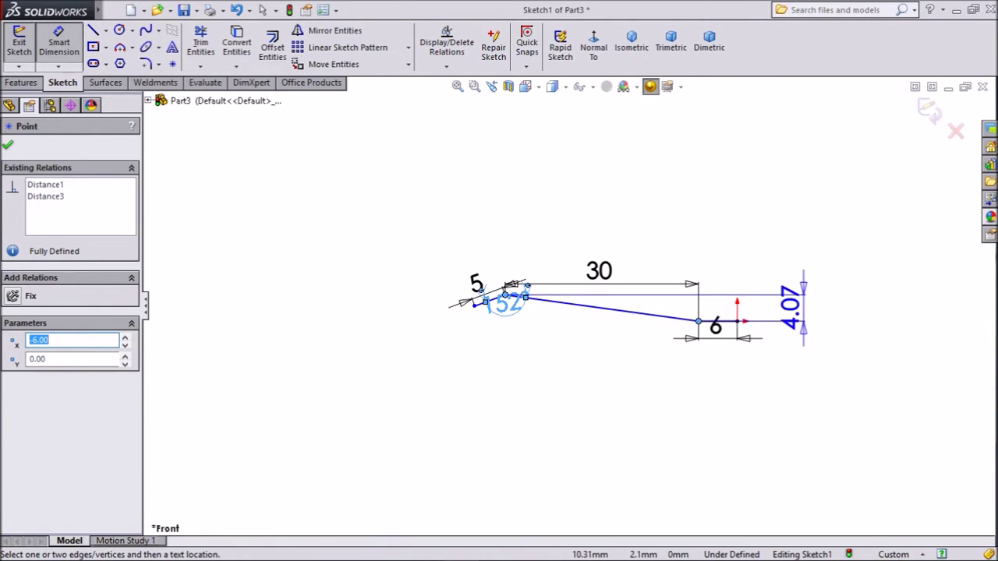
left_click(789, 305)
type("2")
key("Return")
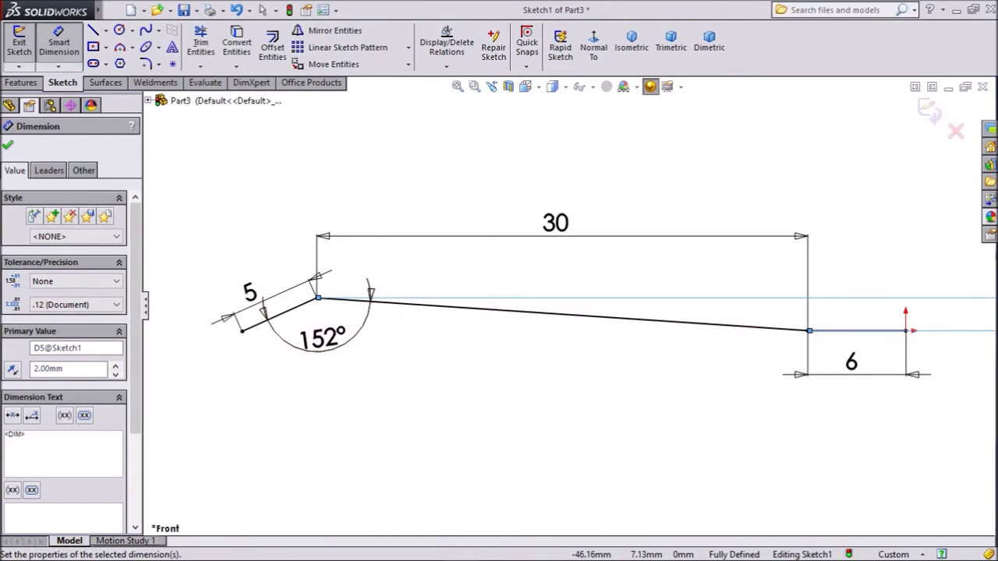
key("Escape")
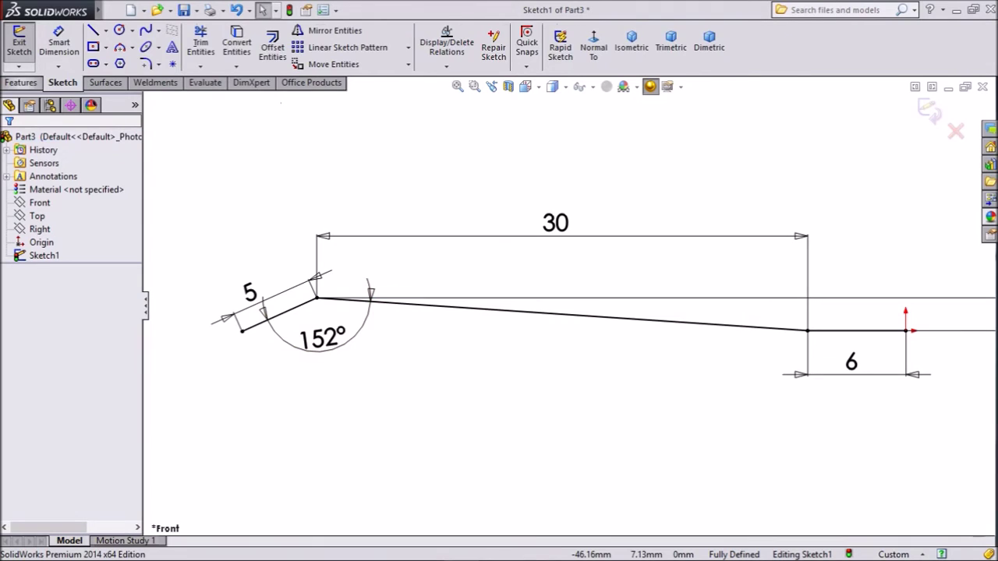
Extrude the sketch as a thin feature, 6 mm deep with 0.5 mm wall thickness
left_click(26, 43)
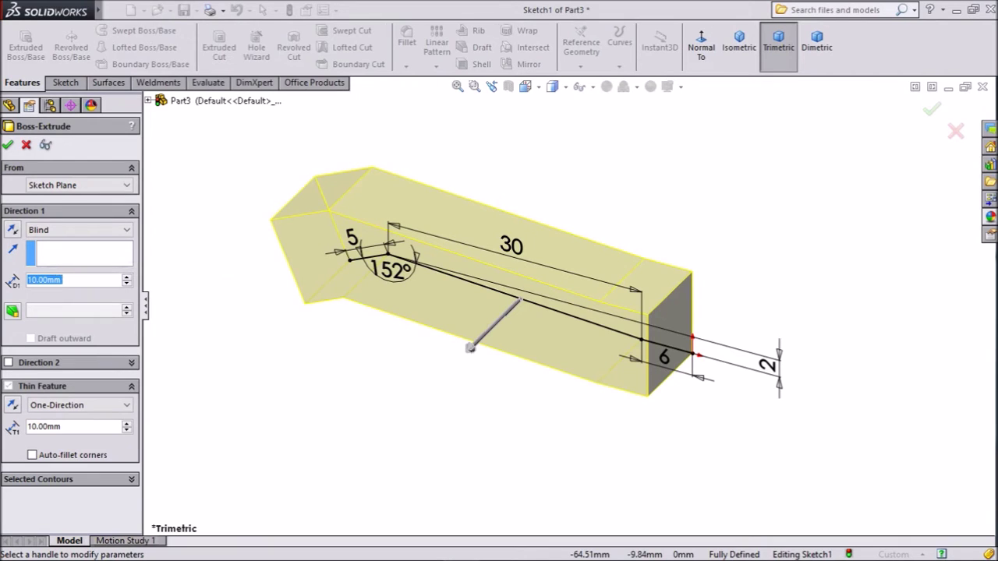
type("6")
key("Return")
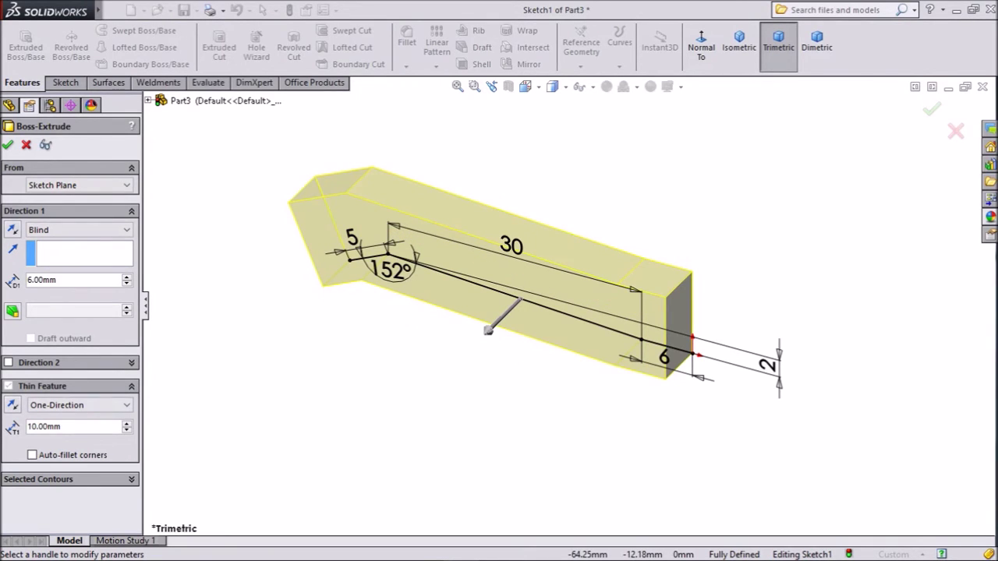
type("0.5")
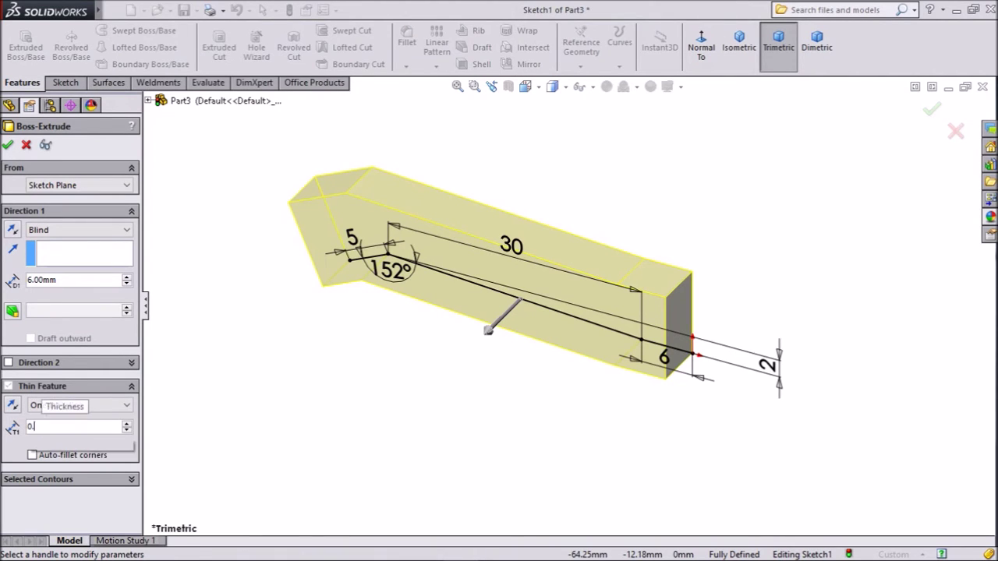
key("Return")
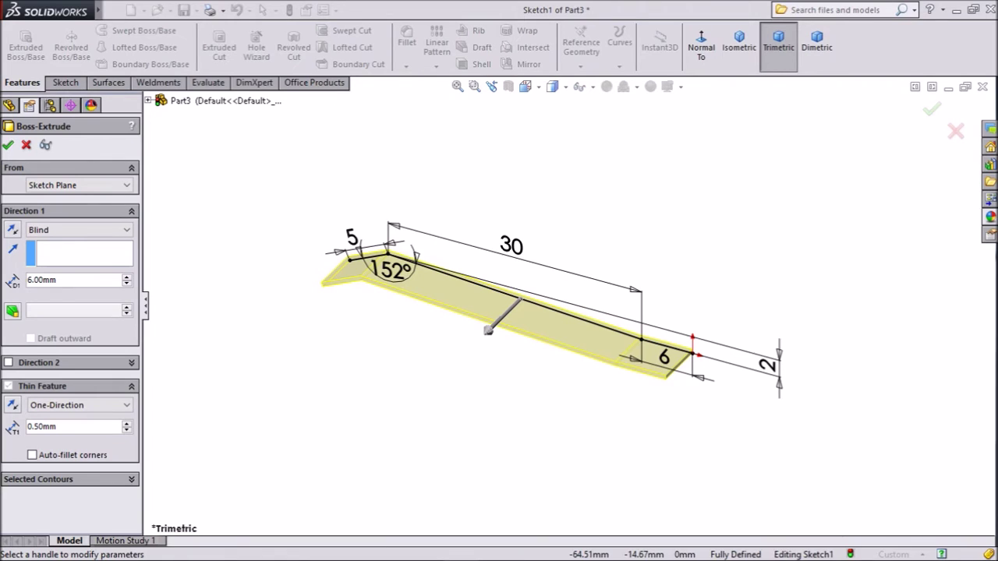
key("Return")
Zoom in and orbit the thin bent strip to an oblique view
scroll(487, 311, "down", 1)
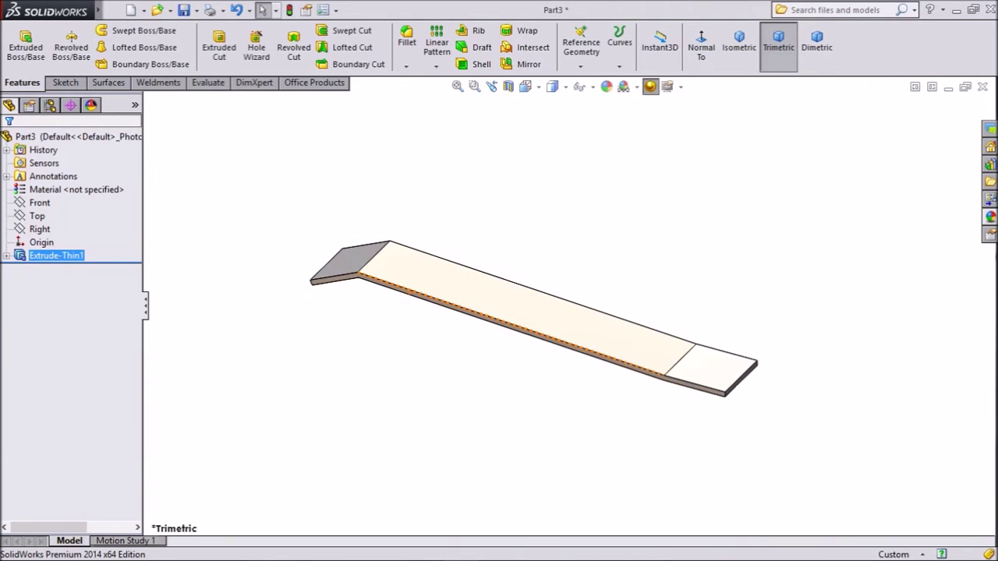
scroll(486, 311, "down", 1)
scroll(486, 311, "down", 2)
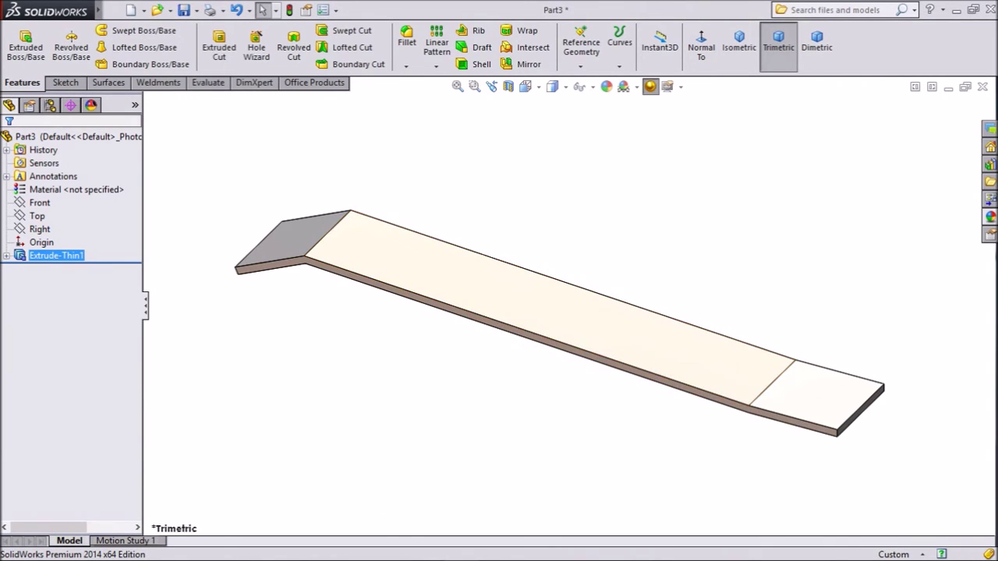
middle_click_drag(487, 311, 561, 336)
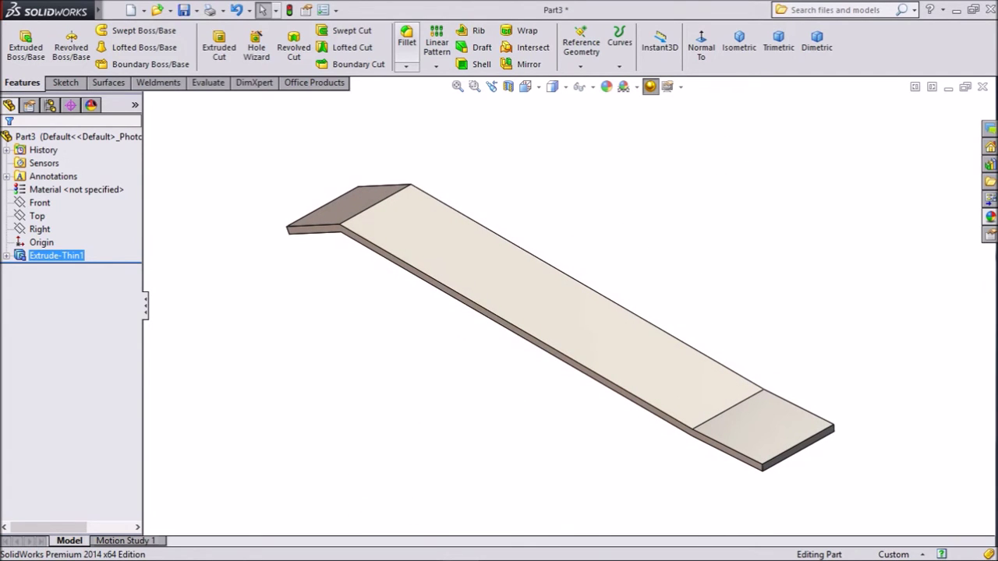
left_click(406, 39)
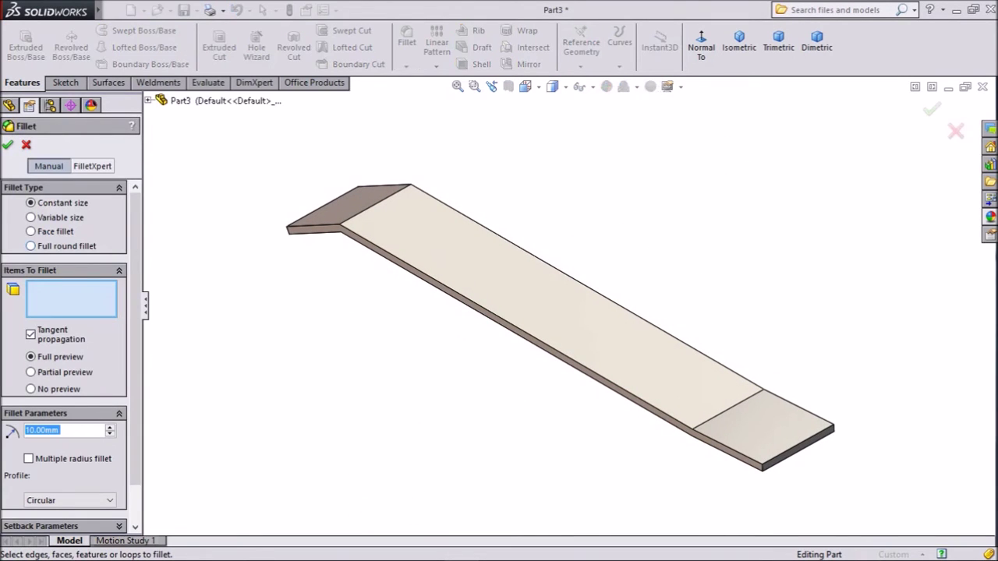
Apply a full round fillet using the side face, end face and opposite side face
left_click(31, 246)
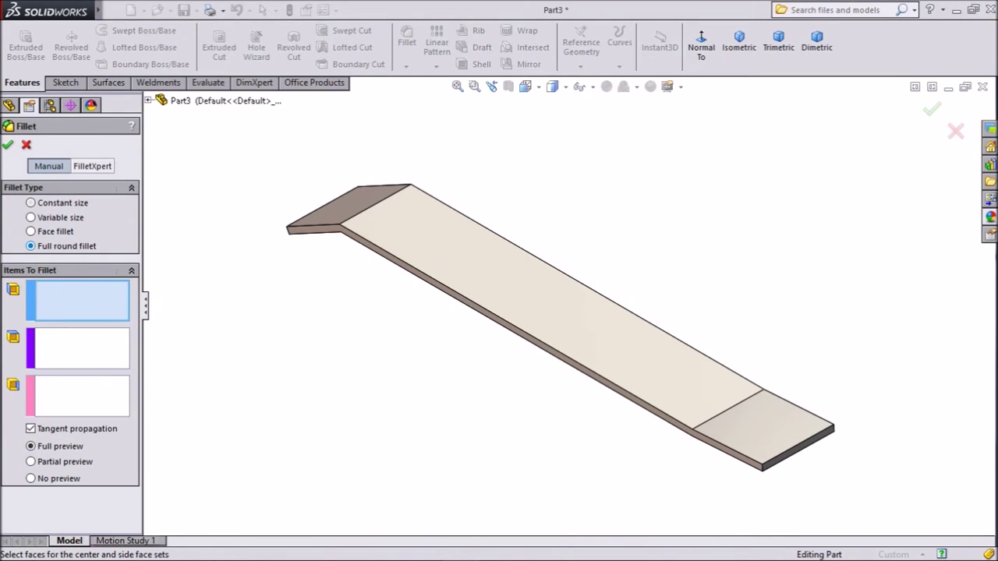
scroll(665, 421, "down", 2)
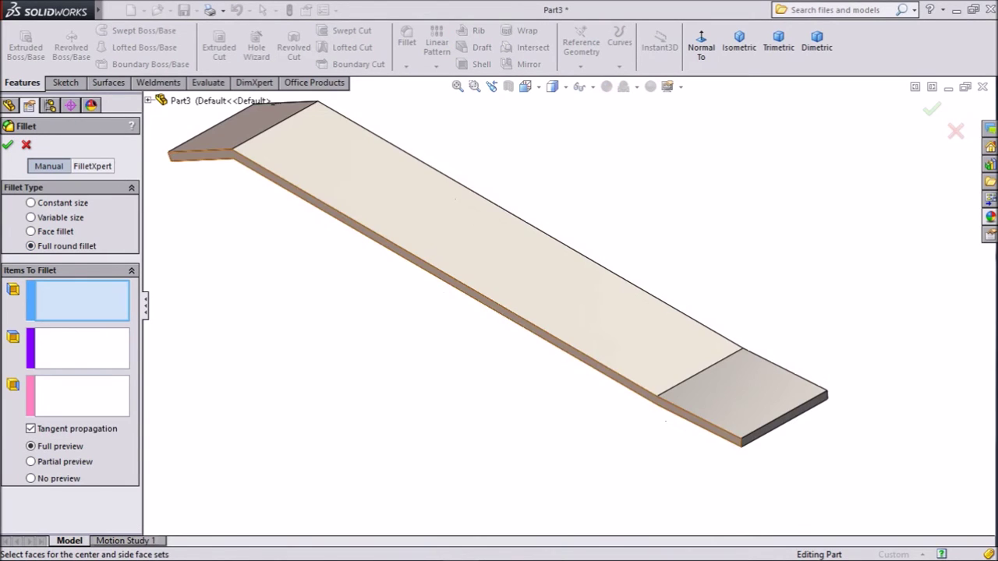
left_click(707, 425)
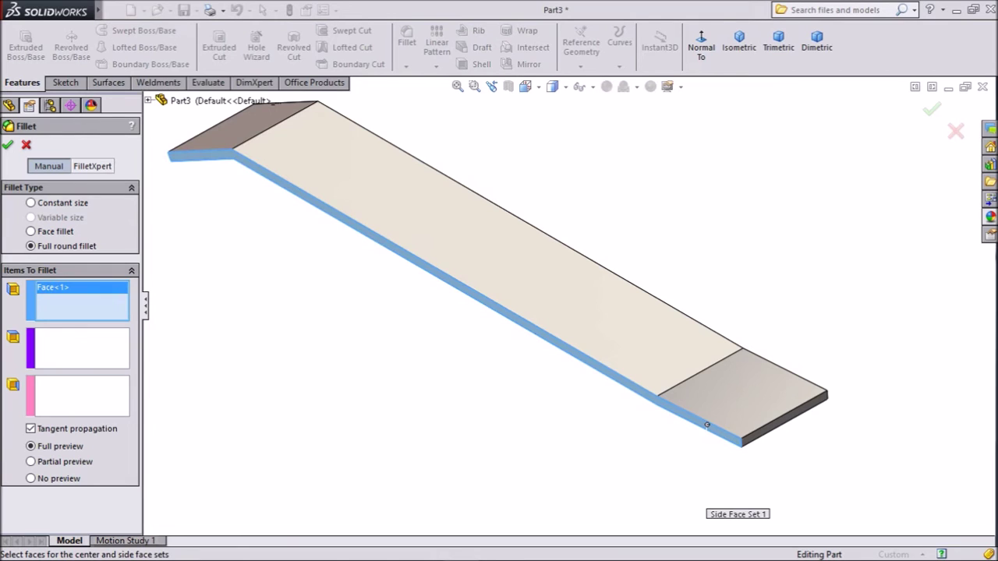
scroll(625, 394, "down", 3)
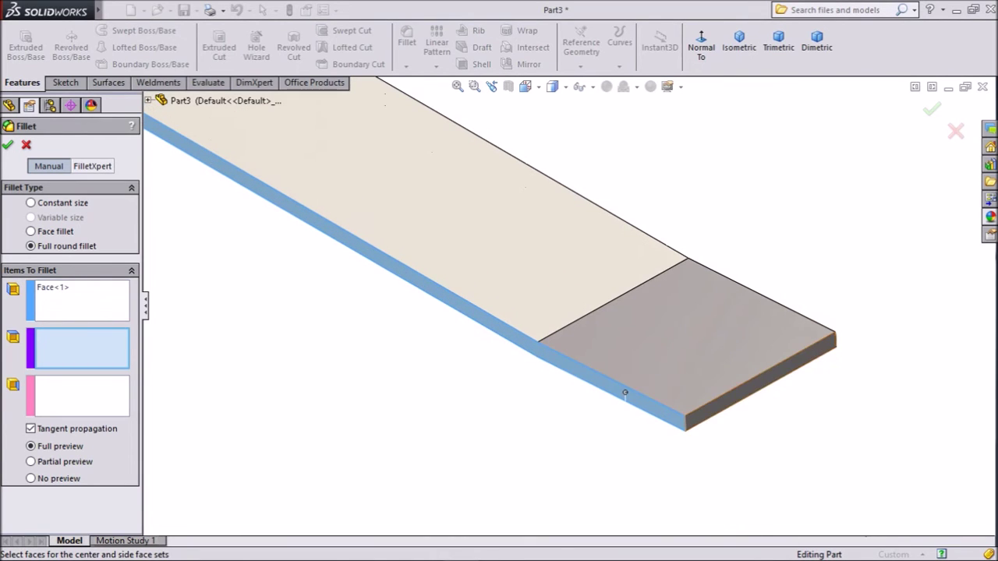
left_click(760, 386)
scroll(760, 386, "up", 3)
middle_click_drag(760, 386, 642, 328)
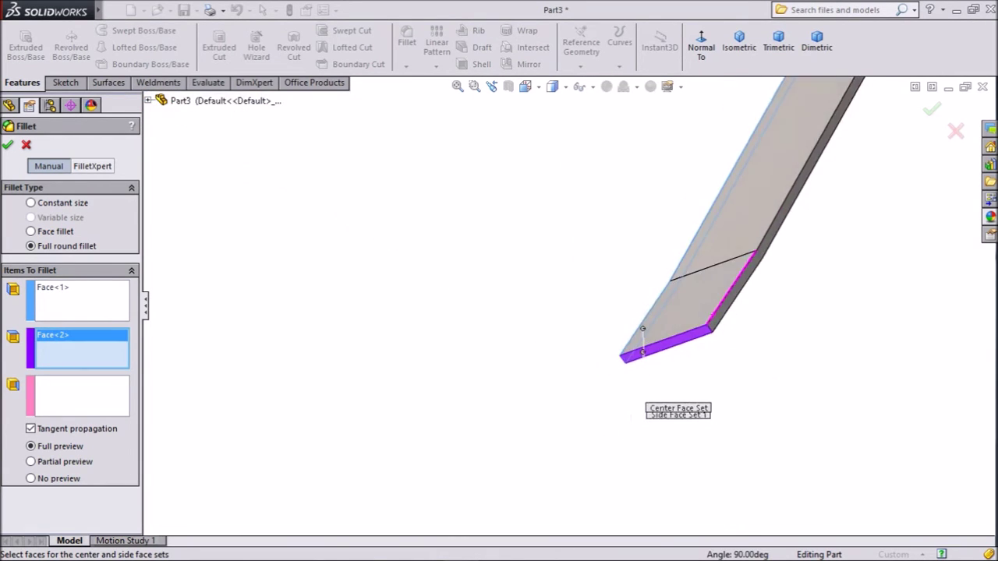
scroll(786, 261, "down", 3)
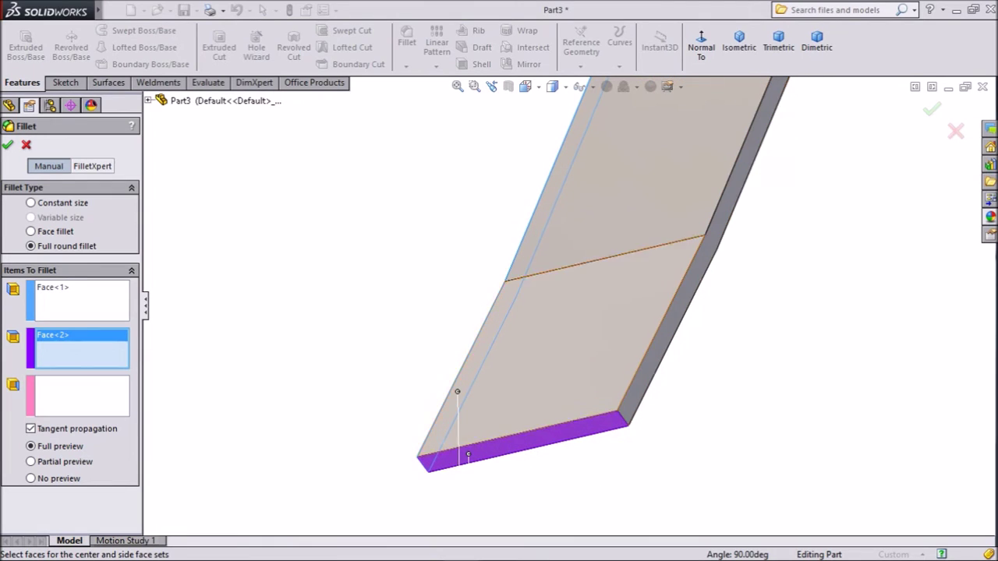
left_click(82, 396)
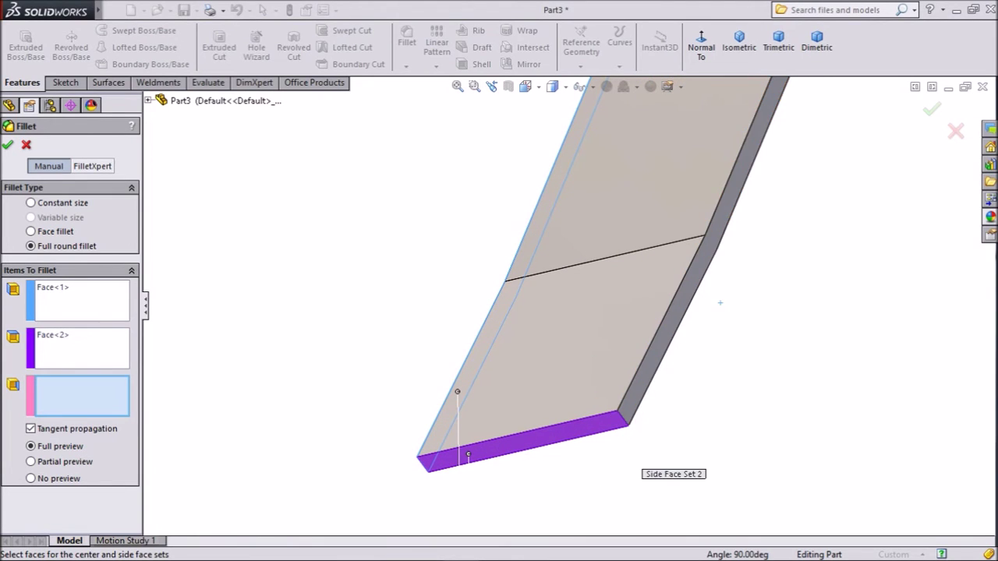
left_click(682, 311)
middle_click_drag(682, 312, 748, 312)
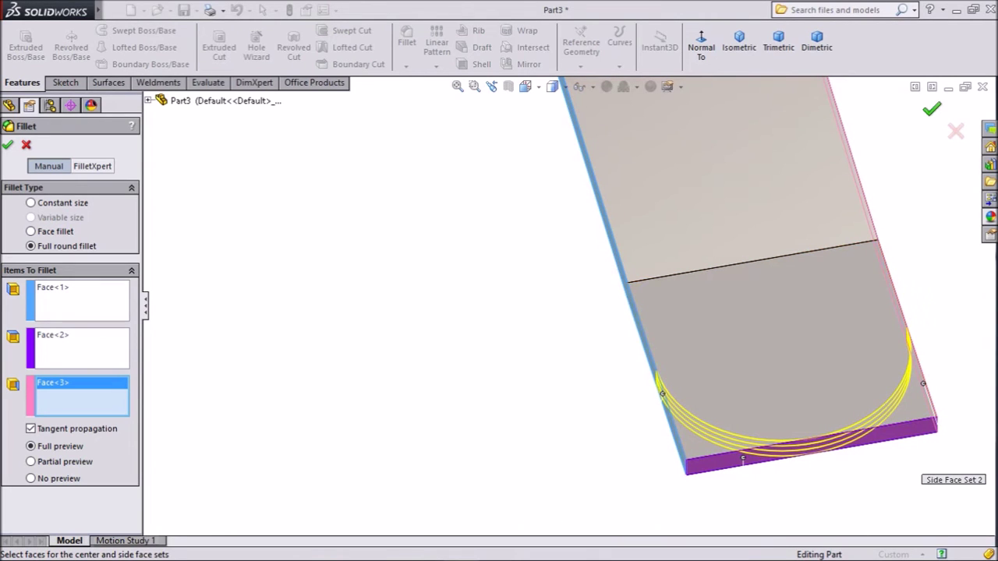
key("Return")
Orbit and zoom to look down on the filleted end of the strip
scroll(624, 311, "up", 3)
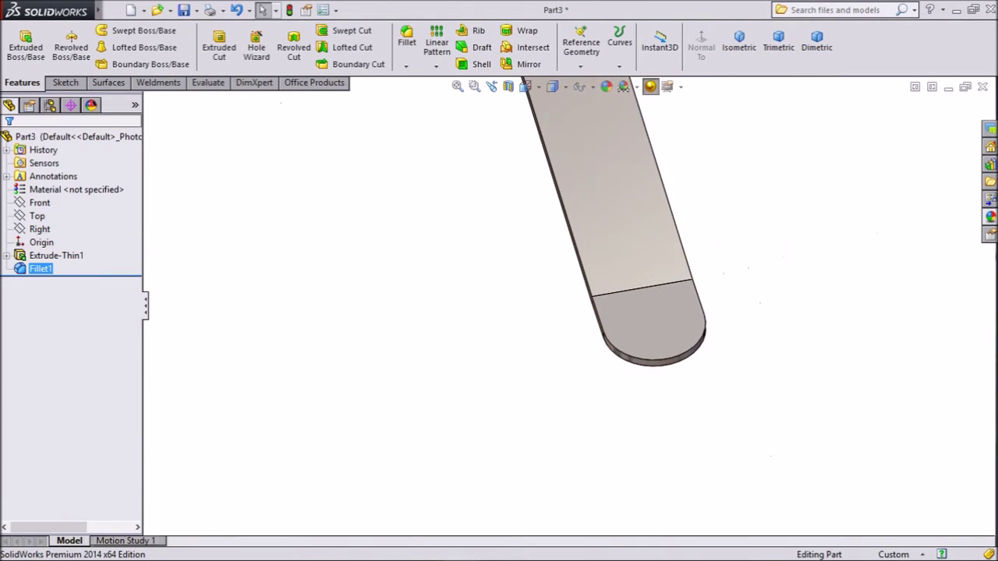
middle_click_drag(623, 312, 546, 234)
scroll(624, 327, "up", 5)
middle_click_drag(546, 312, 592, 336)
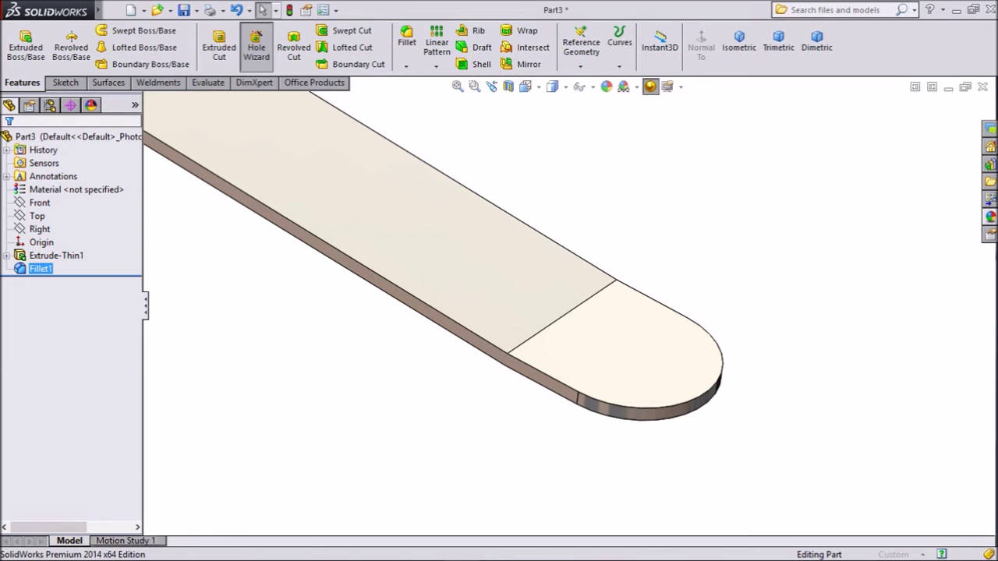
left_click(256, 46)
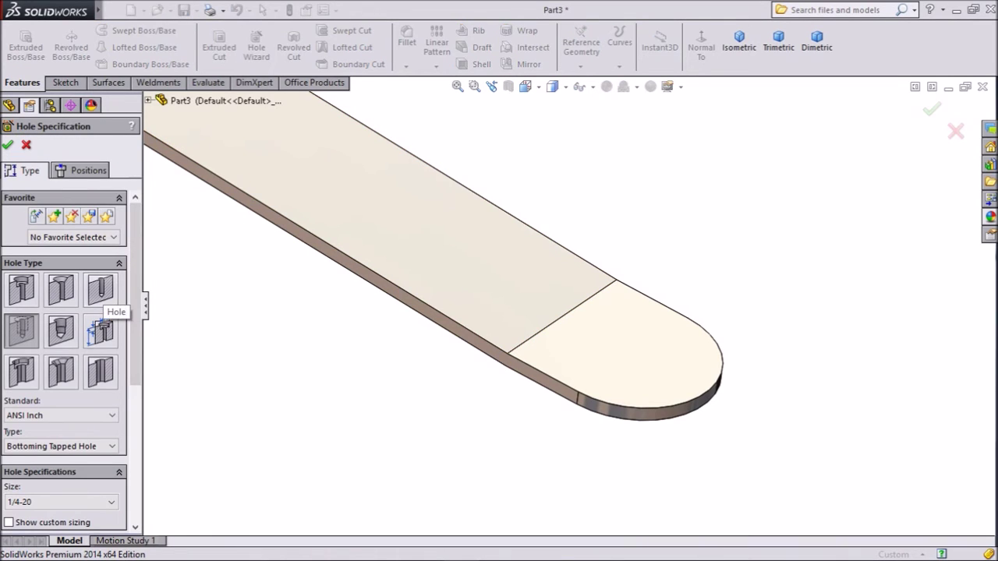
Specify a plain hole with ISO standard, Dowel Holes type and Ø2.0 size
left_click(100, 290)
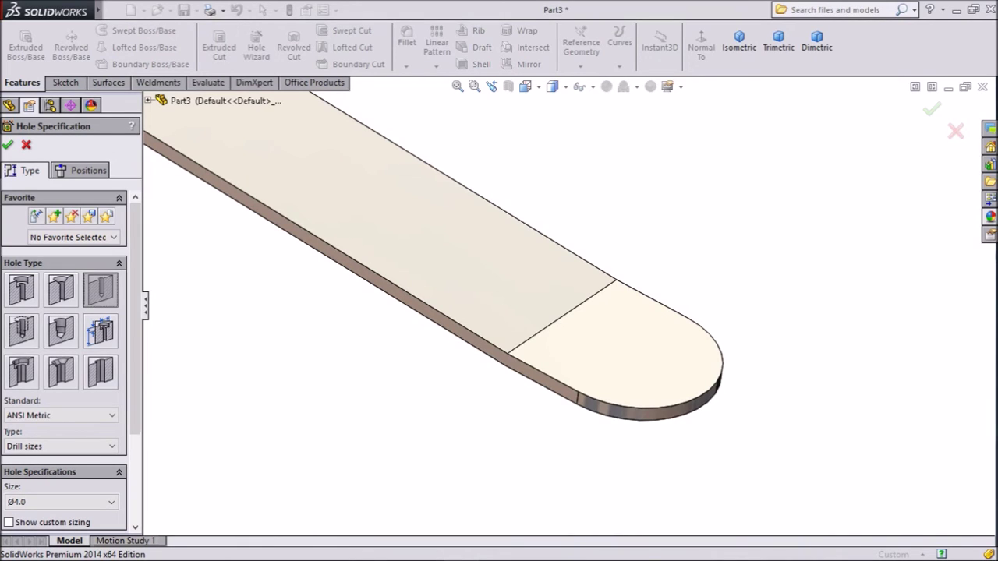
left_click(61, 415)
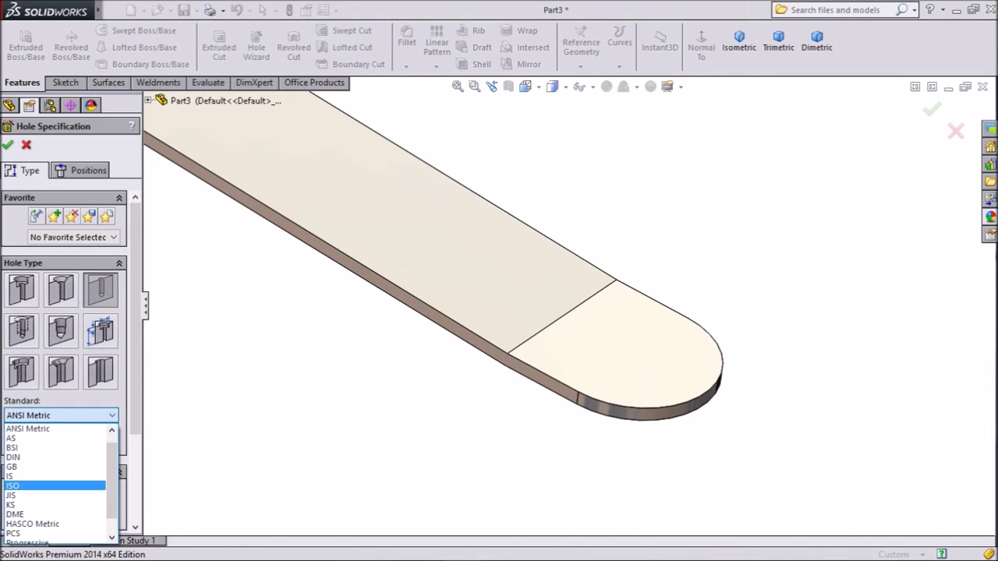
left_click(31, 486)
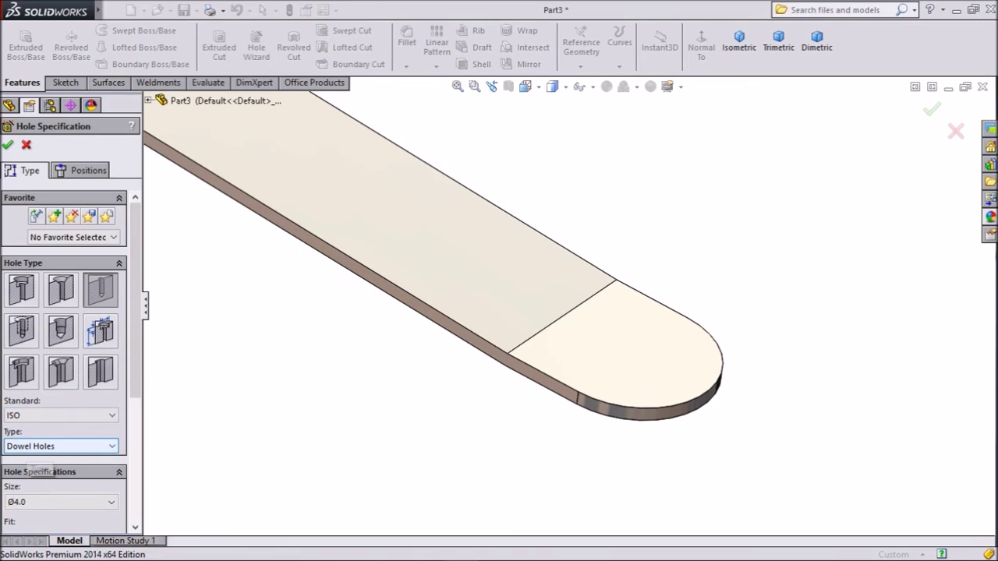
key("Tab")
key("alt+Down")
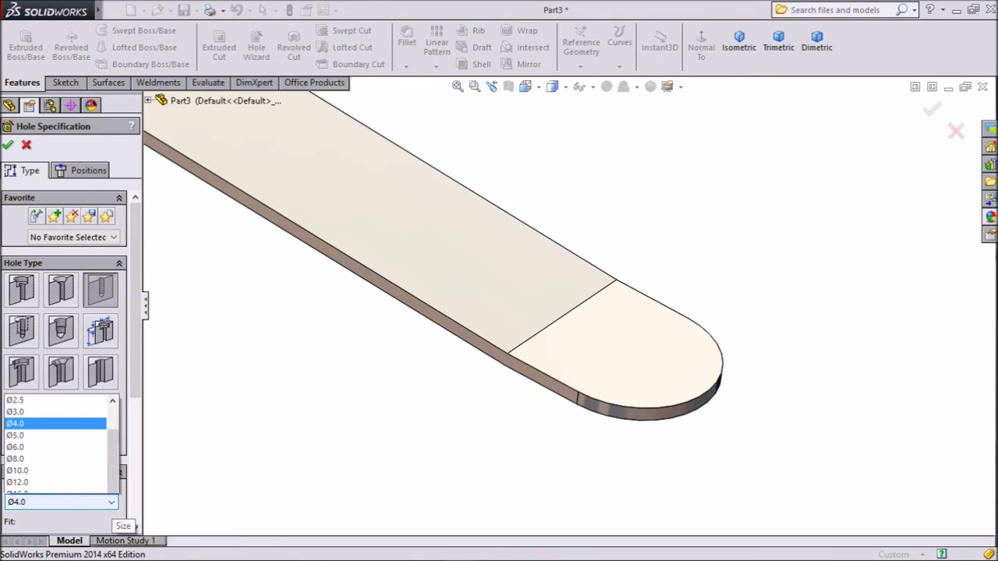
scroll(58, 426, "up", 1)
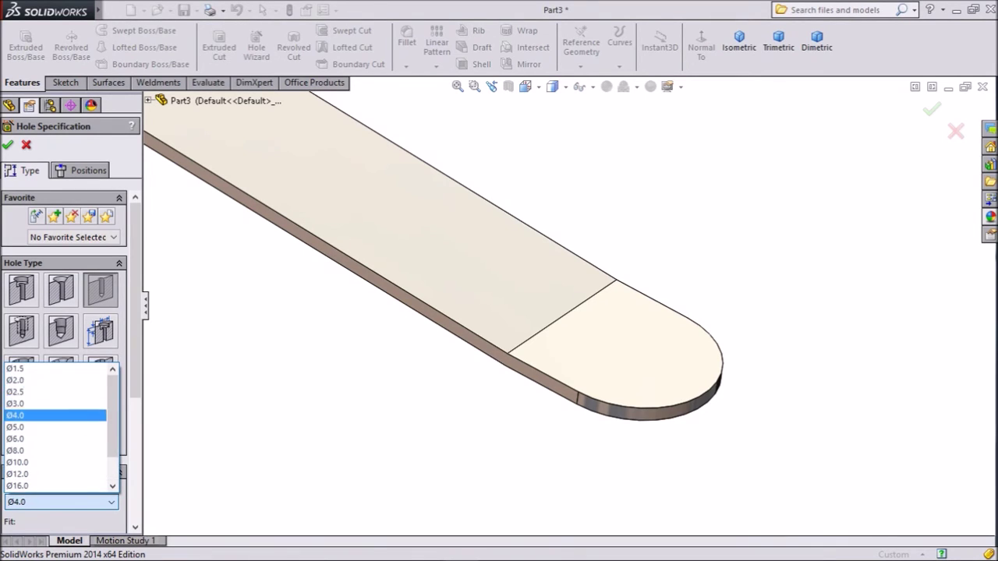
key("Up")
key("Up")
key("Return")
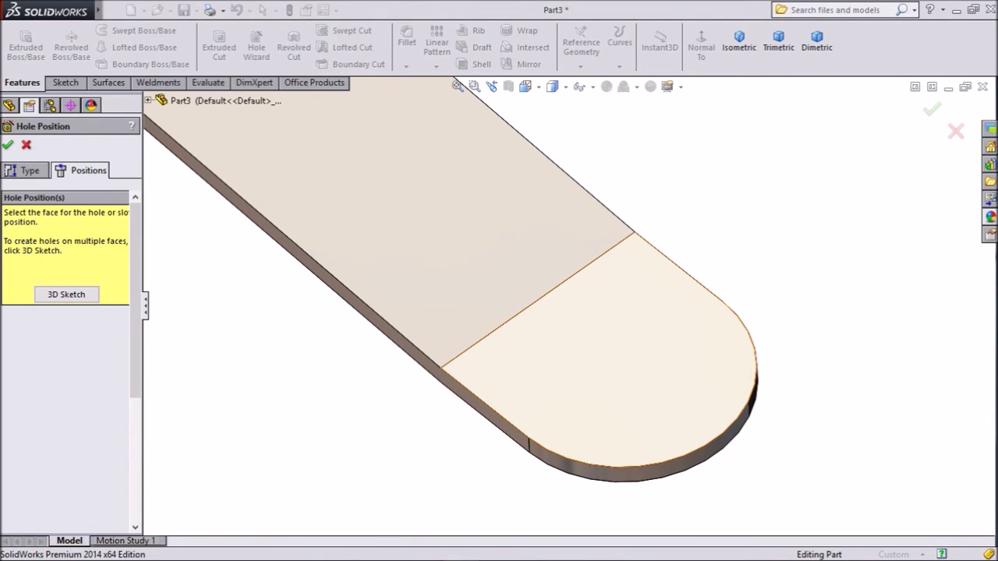
Place the Ø2.0 dowel hole at the arc centre on the rounded end's top face
left_click(626, 370)
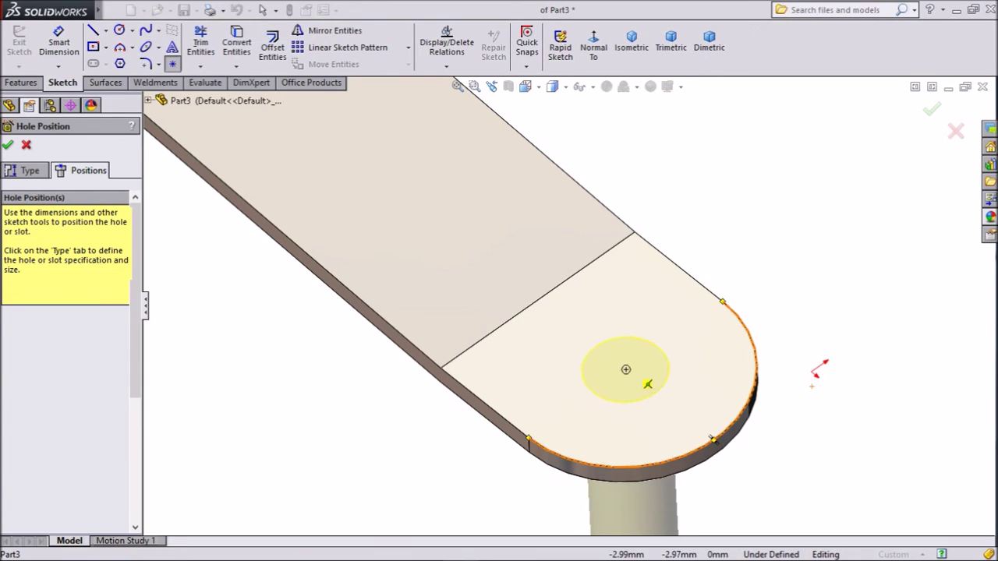
left_click(625, 369)
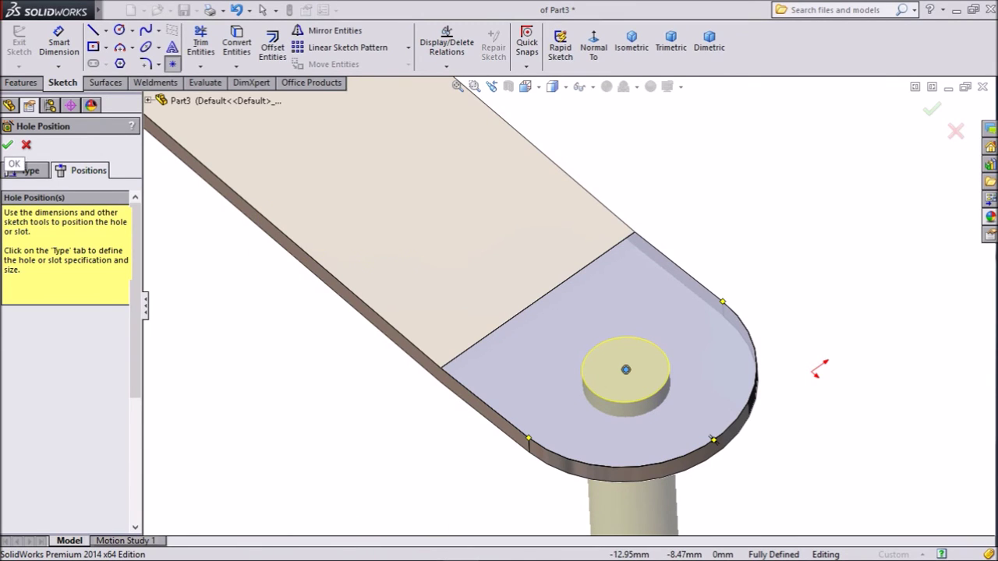
left_click(7, 145)
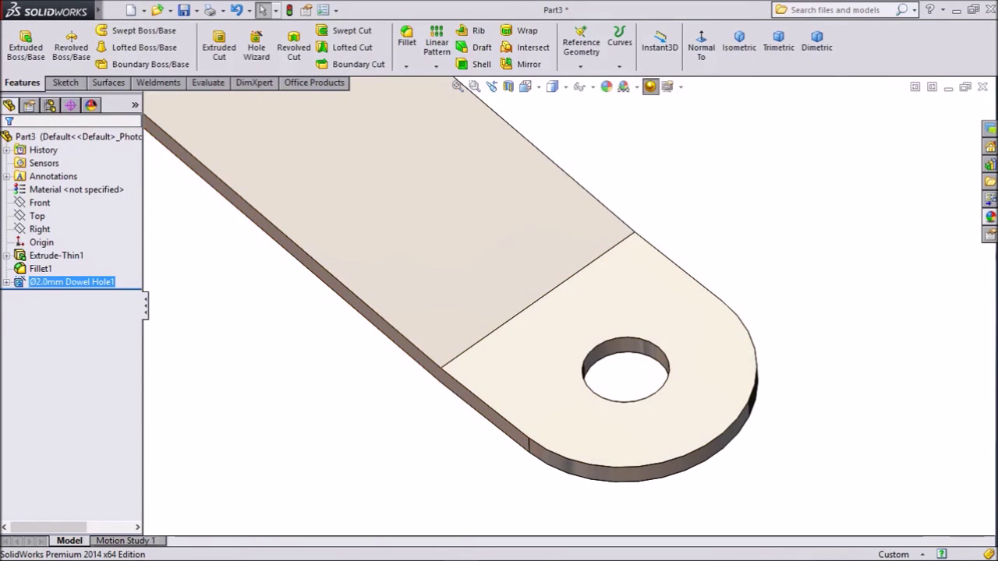
Zoom out and orbit to view the whole strip, holed end upper left
scroll(498, 281, "up", 3)
middle_click_drag(499, 280, 499, 233)
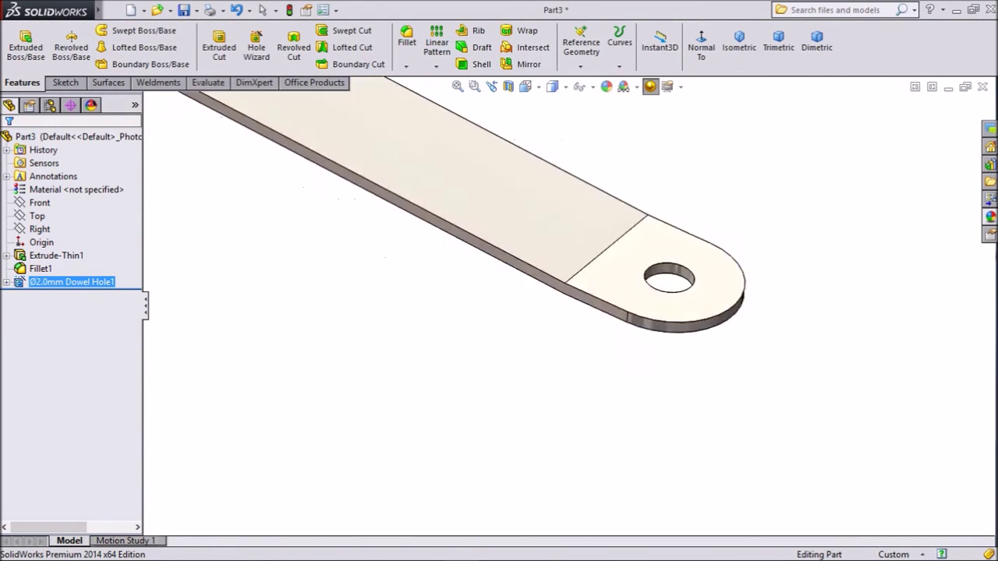
middle_click_drag(499, 281, 514, 327)
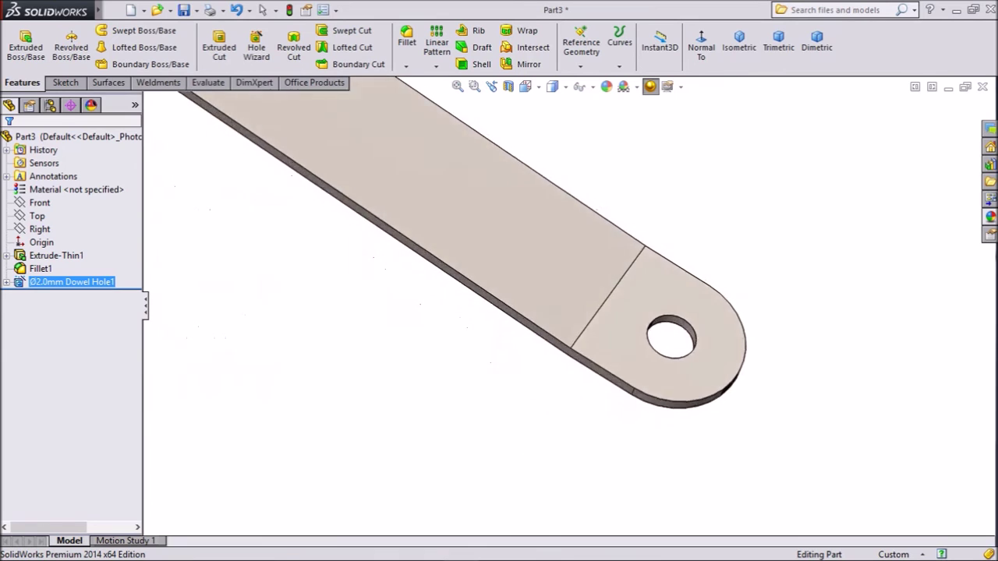
mouse_move(499, 281)
middle_mouse_down()
mouse_move(499, 257)
mouse_move(499, 297)
mouse_move(405, 257)
middle_mouse_up()
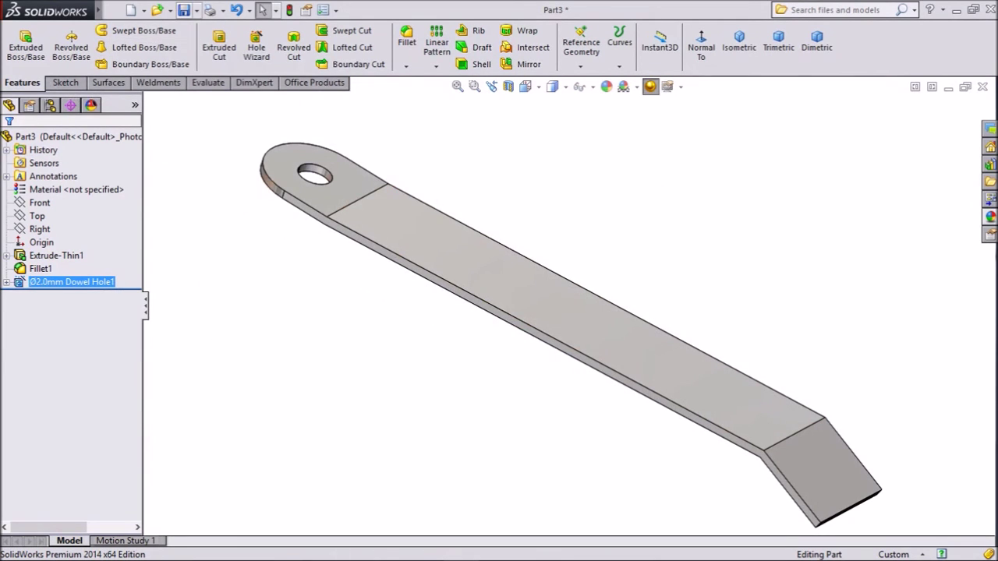
key("ctrl+s")
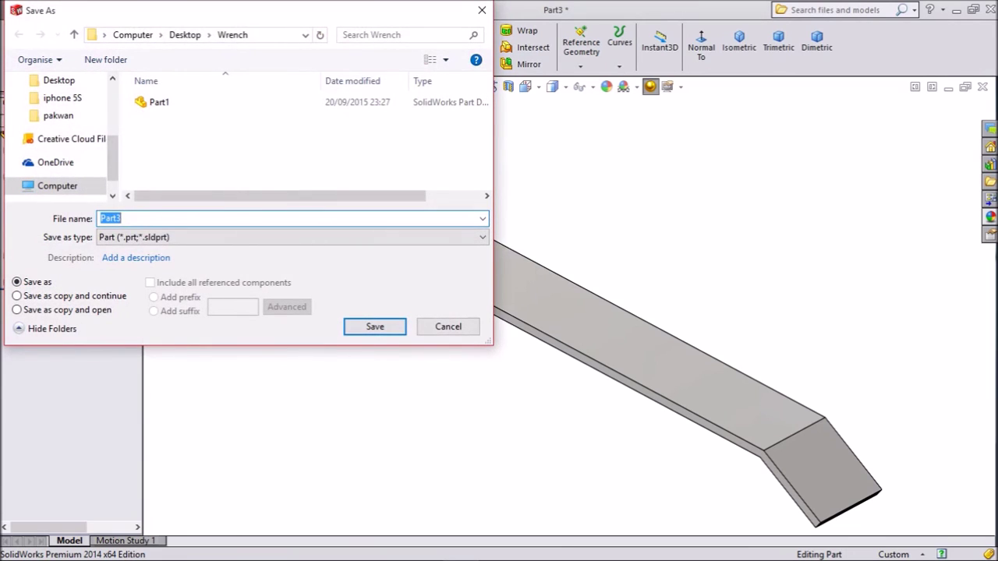
Save the part as Part2 in the Wrench folder
type("Part2")
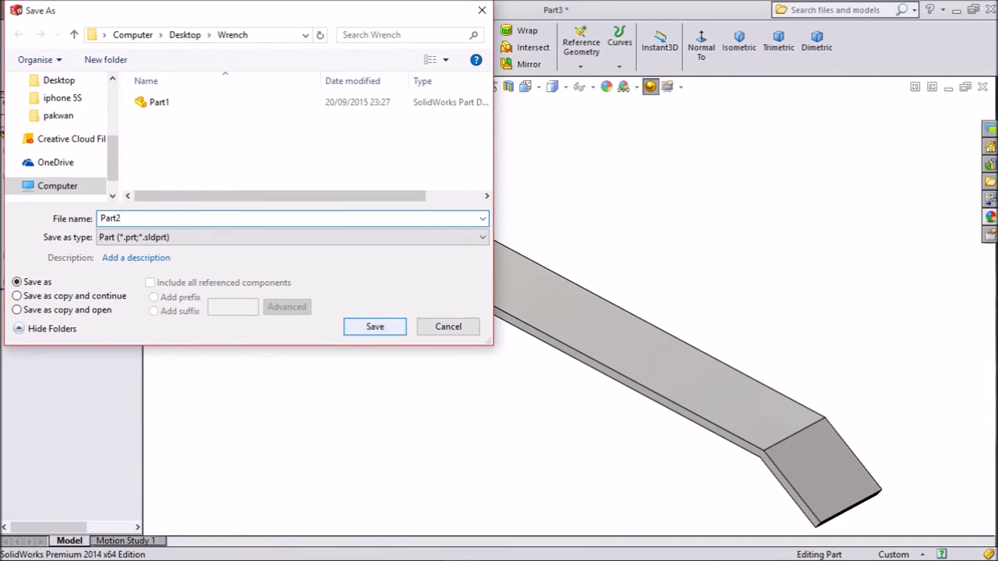
key("Return")
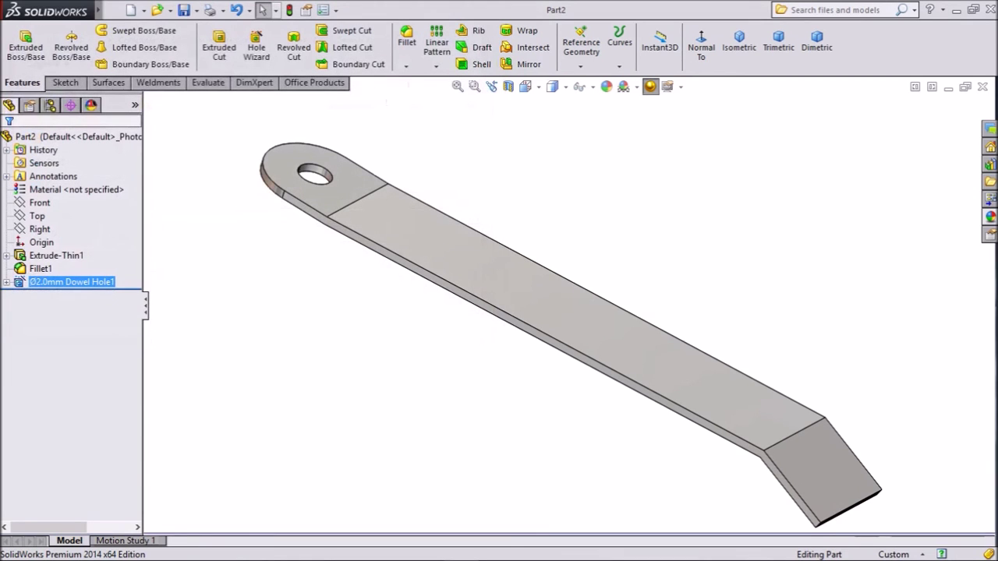